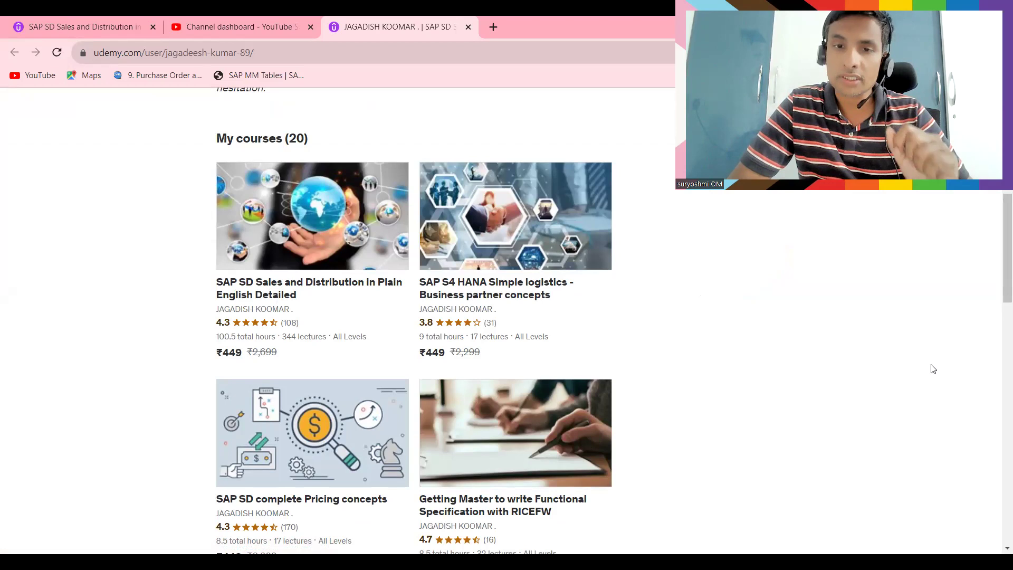
# Browse the first page of the instructor's SAP courses on the Udemy profile through to its end
pyautogui.scroll(-7, 998, 316)
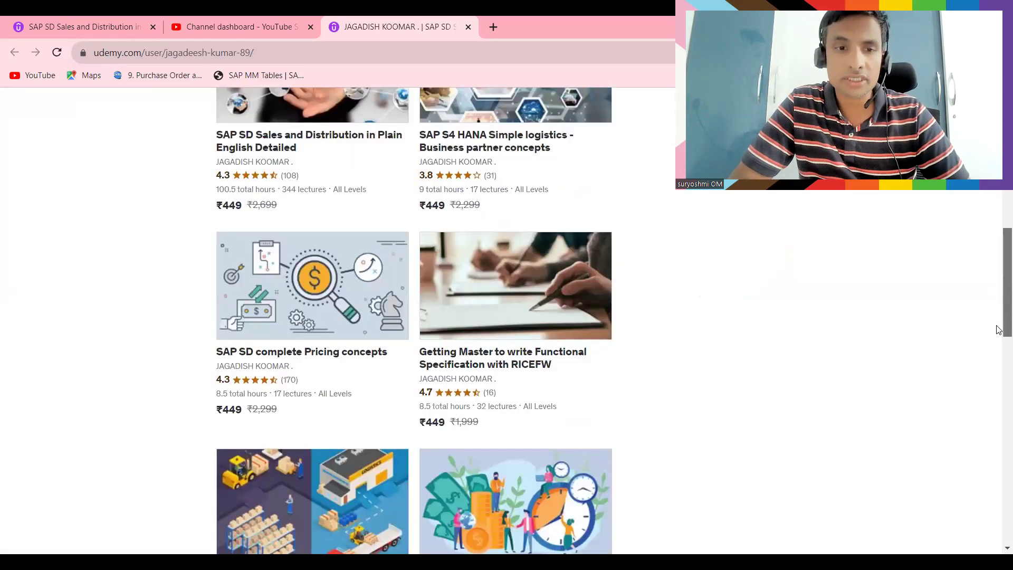
pyautogui.scroll(-3, 998, 389)
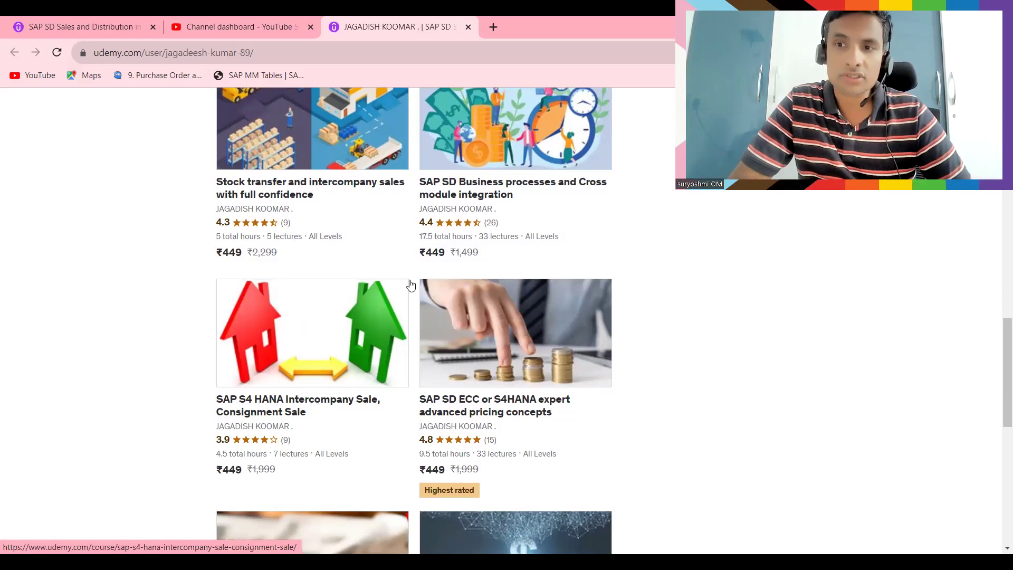
pyautogui.scroll(8, 999, 349)
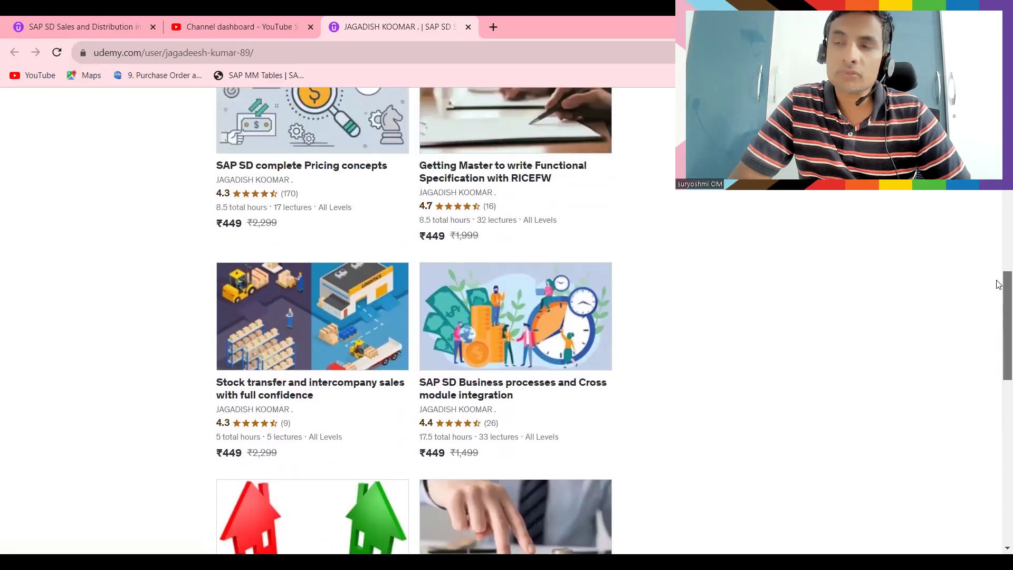
pyautogui.scroll(2, 999, 258)
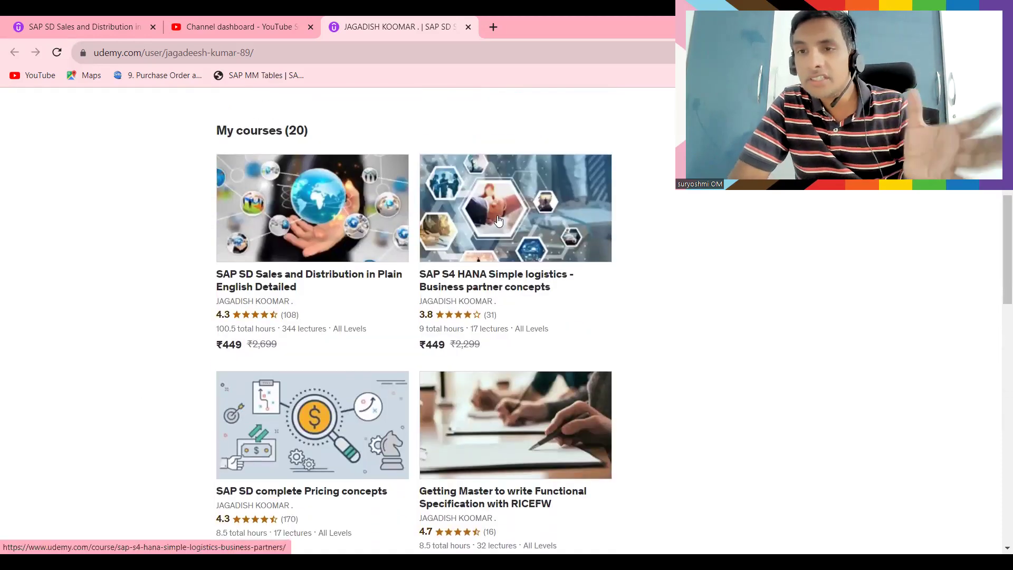
pyautogui.moveTo(999, 292); pyautogui.dragTo(995, 539)
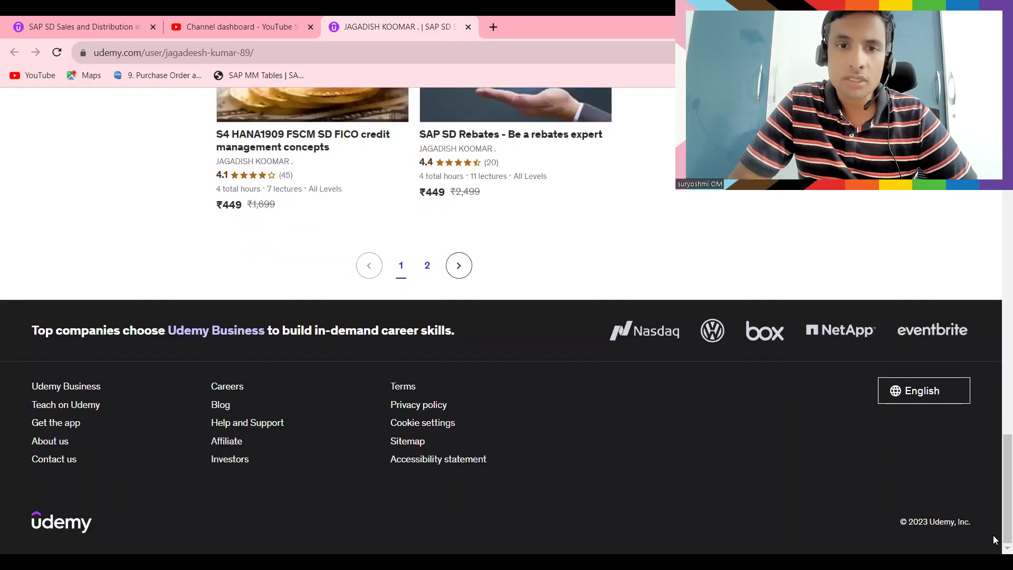
# Open page 2 of the instructor's course list and review the courses and the profile introduction
pyautogui.click(426, 265)
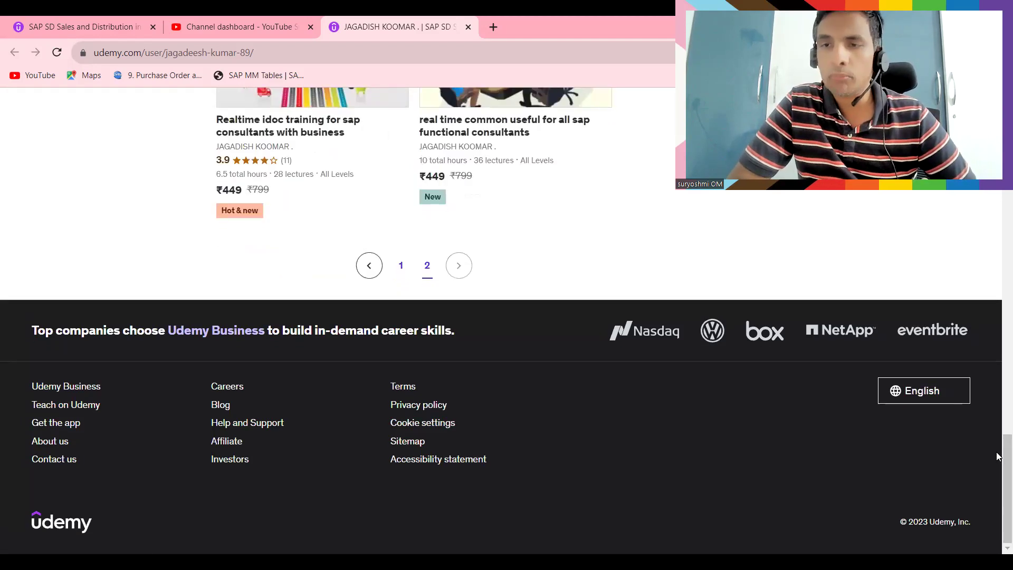
pyautogui.moveTo(997, 457); pyautogui.dragTo(998, 323)
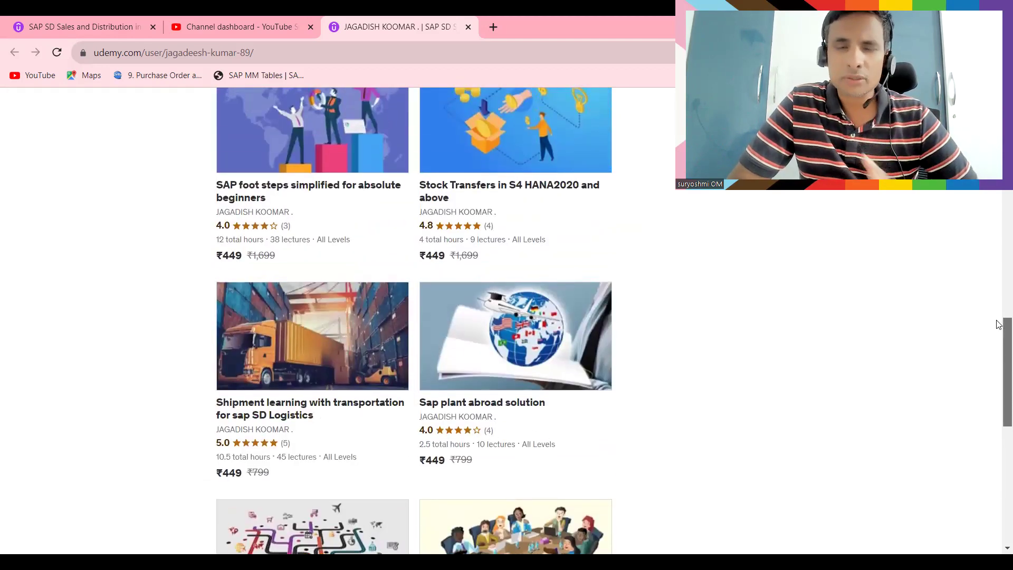
pyautogui.moveTo(997, 324); pyautogui.dragTo(997, 380)
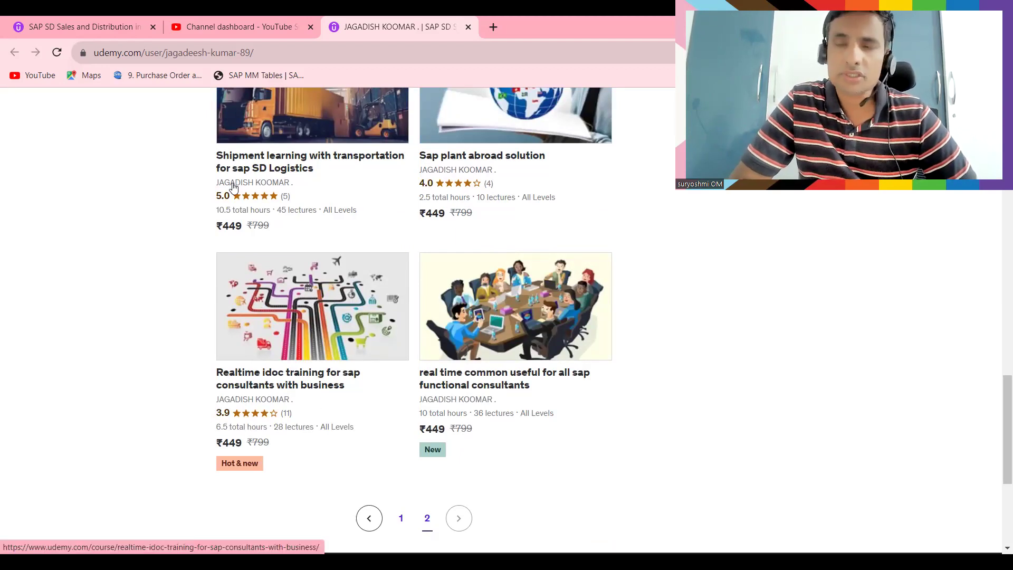
pyautogui.moveTo(996, 404); pyautogui.dragTo(998, 260)
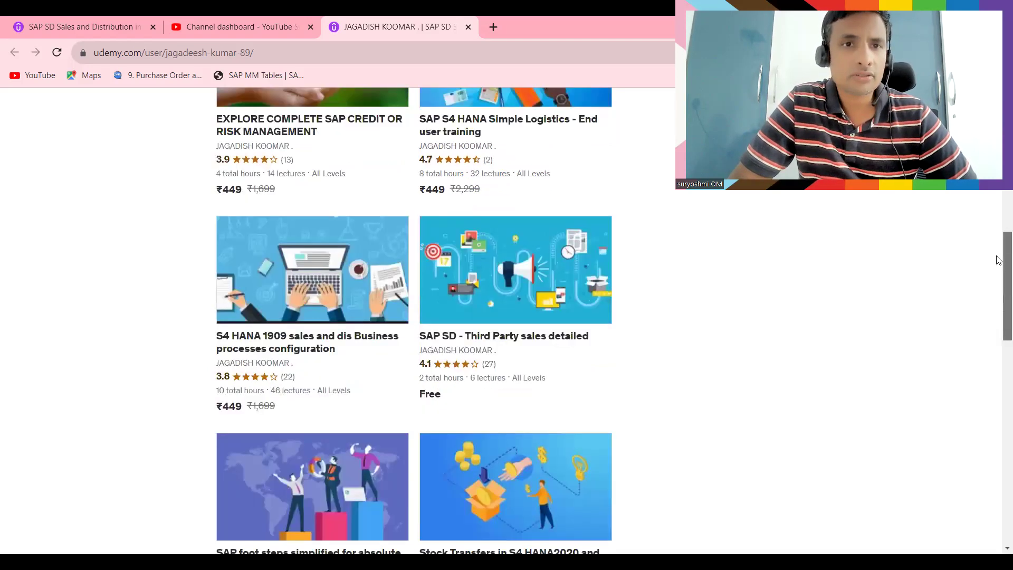
pyautogui.scroll(6, 999, 259)
pyautogui.scroll(4, 999, 259)
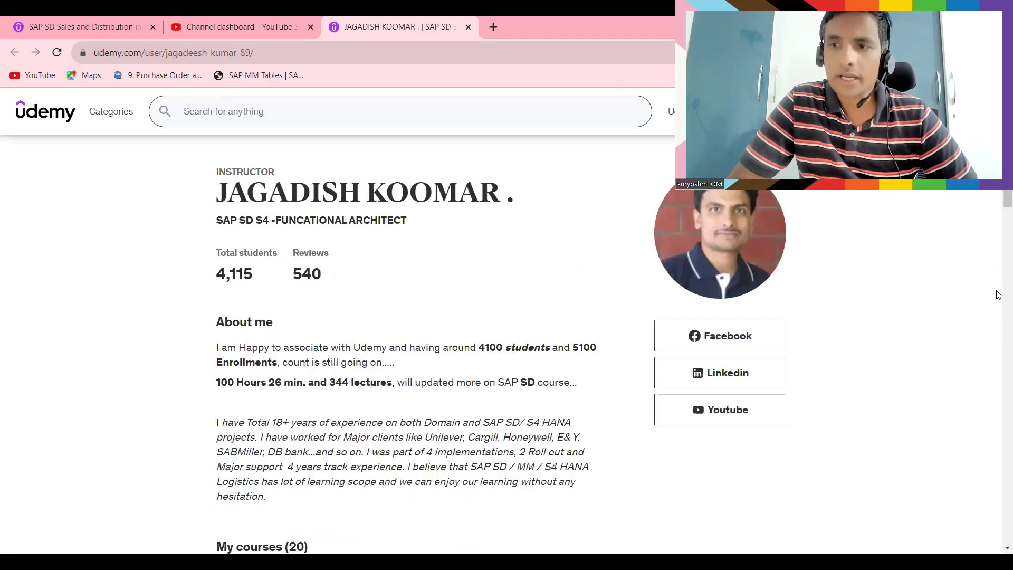
pyautogui.scroll(-7, 997, 328)
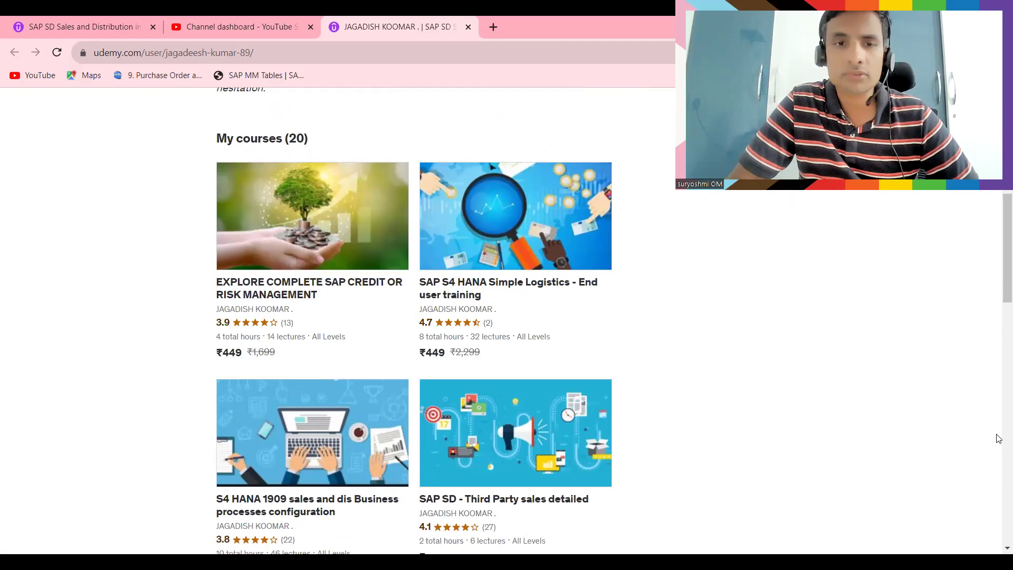
pyautogui.scroll(-5, 996, 436)
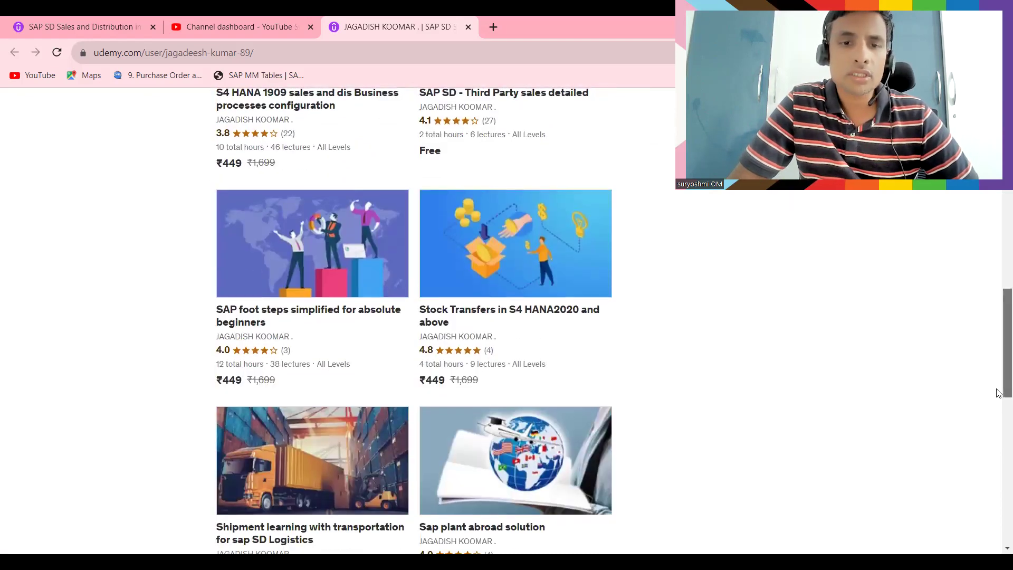
pyautogui.scroll(-5, 998, 393)
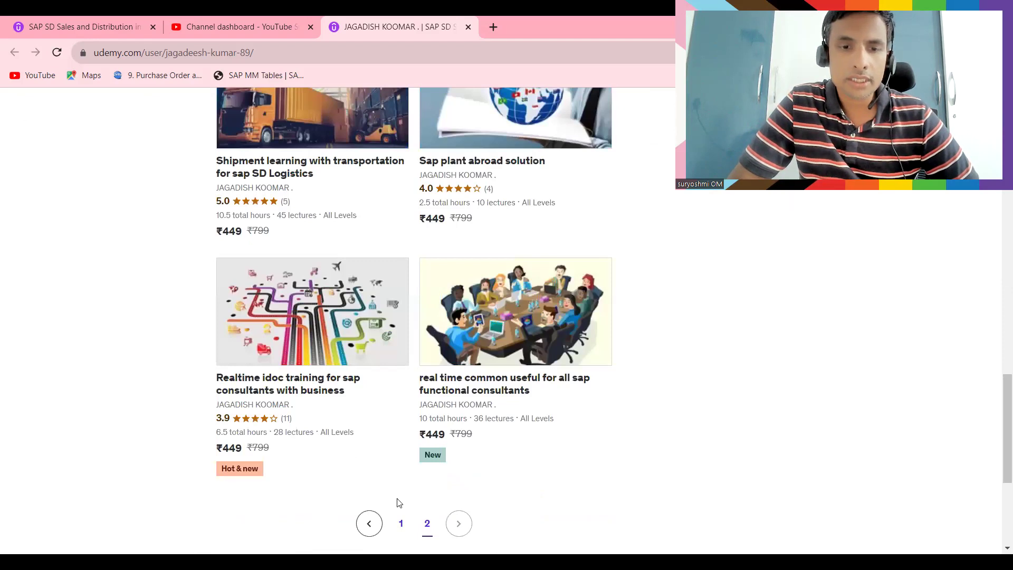
# Return to page 1 of the course list and review its courses and the instructor's profile
pyautogui.click(408, 523)
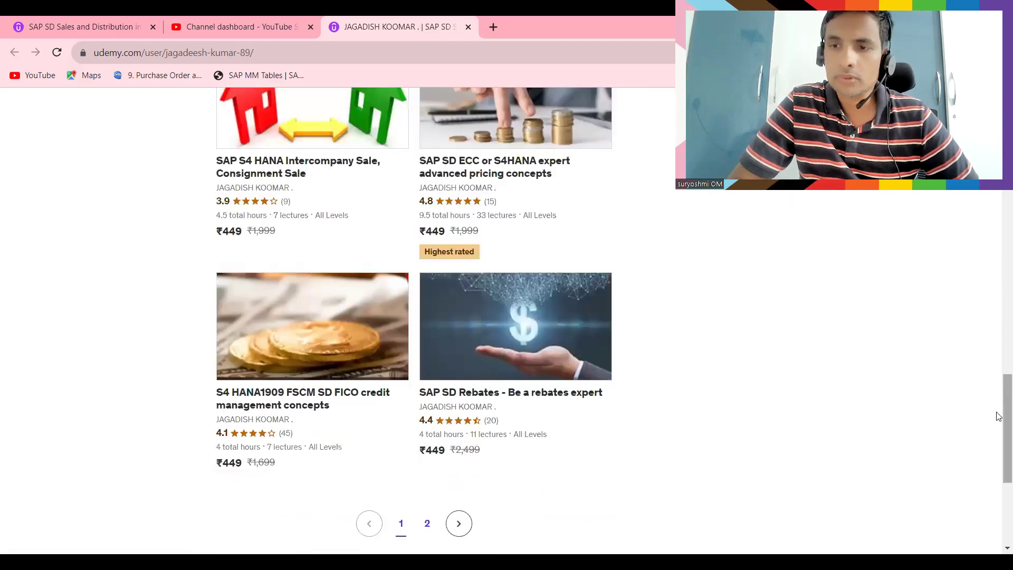
pyautogui.scroll(2, 847, 341)
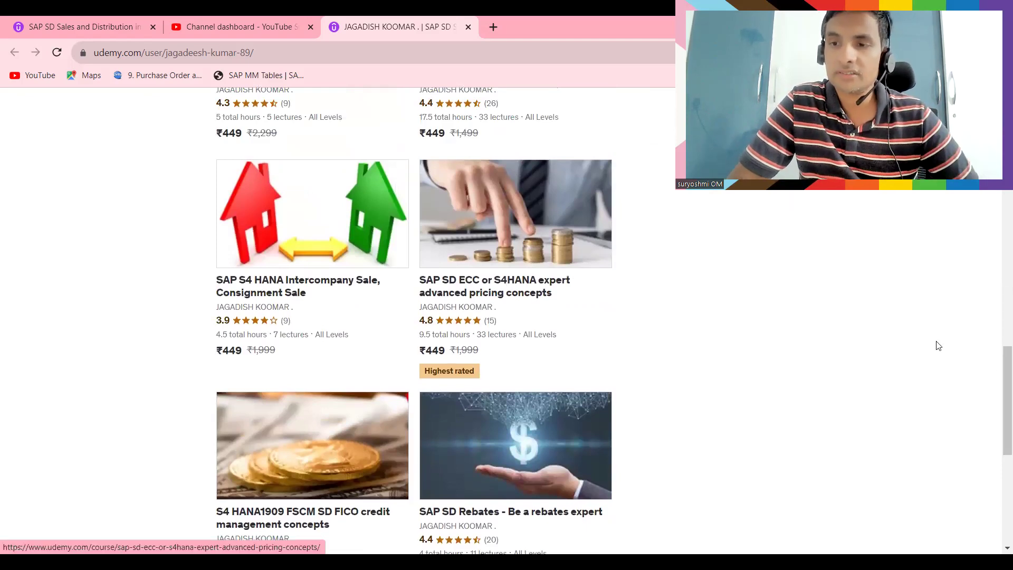
pyautogui.moveTo(1003, 370); pyautogui.dragTo(998, 300)
pyautogui.scroll(7, 999, 301)
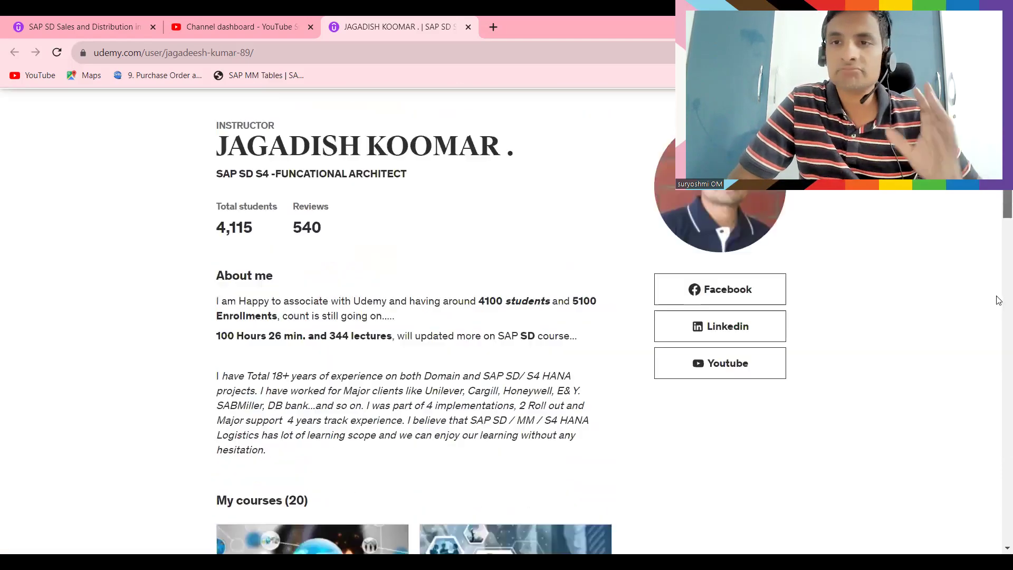
pyautogui.scroll(-4, 999, 300)
pyautogui.scroll(-3, 999, 300)
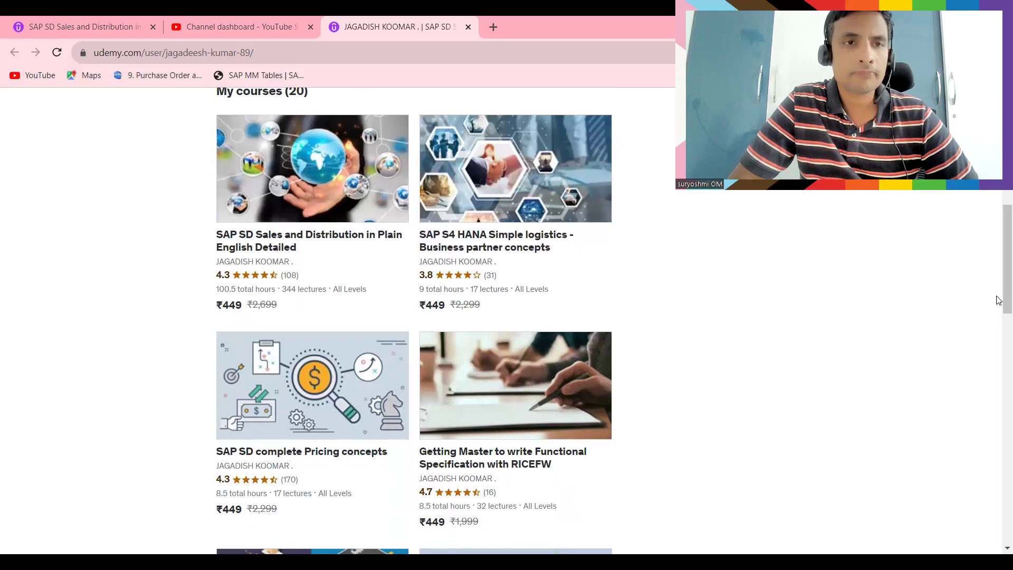
# Switch to SAP and start a new standard sales order with transaction VA01
pyautogui.hotkey('alt', 'Tab')
pyautogui.write('/nva01')
pyautogui.press('Return')
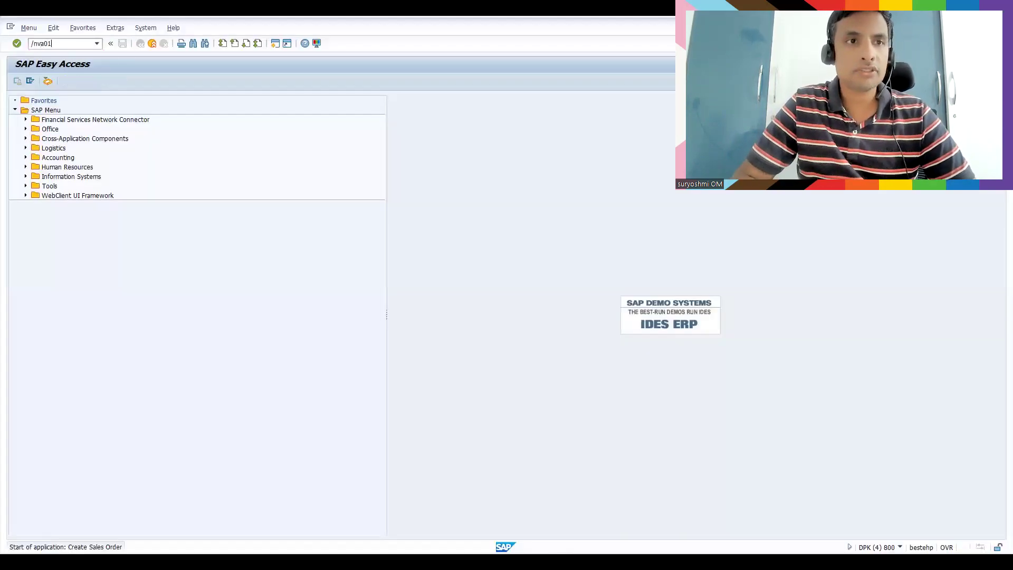
pyautogui.press('Return')
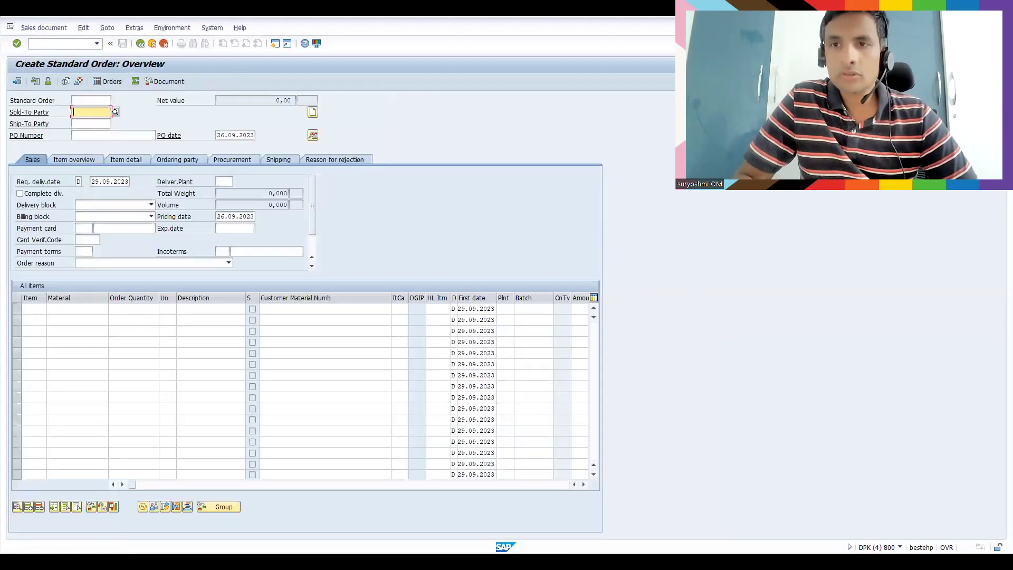
# Fill in the sold-to party with the most recent customer number from the input history and confirm it
pyautogui.press('BackSpace')
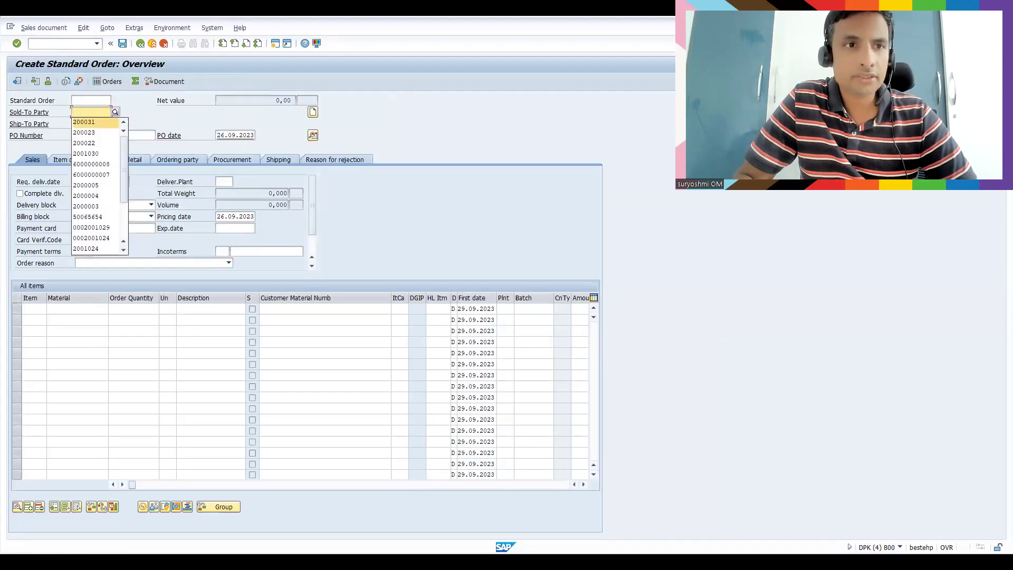
pyautogui.press('Return')
pyautogui.press('Return')
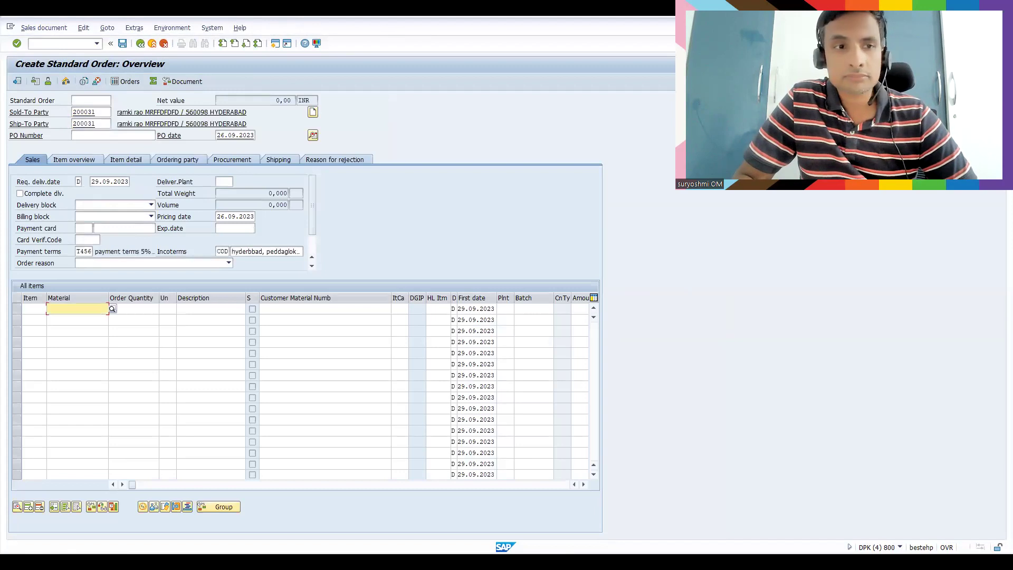
# Enter the first order line with item number 999999, material 50065689 and order quantity 1
pyautogui.click(28, 307)
pyautogui.write('999999')
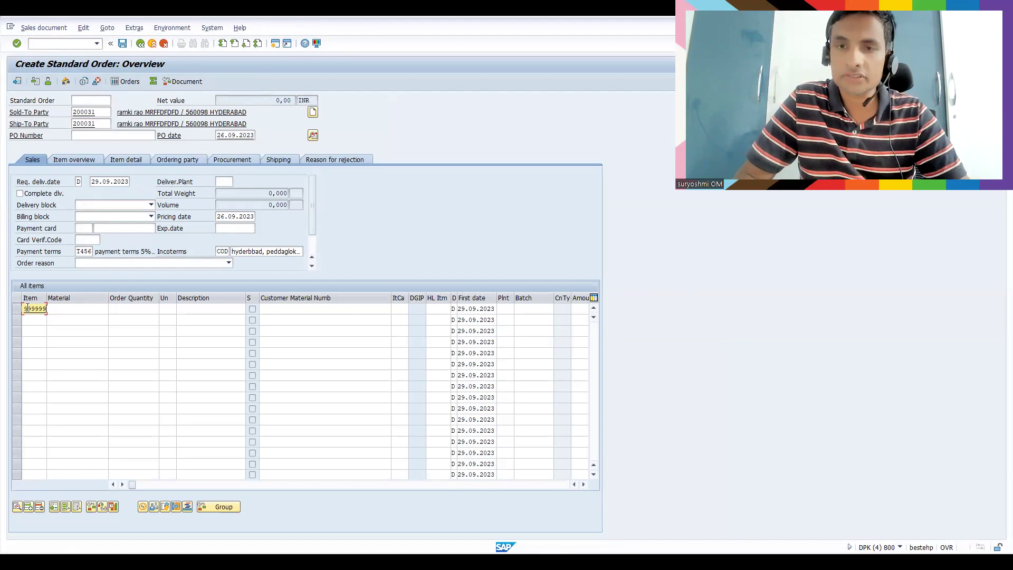
pyautogui.press('Tab')
pyautogui.press('Down')
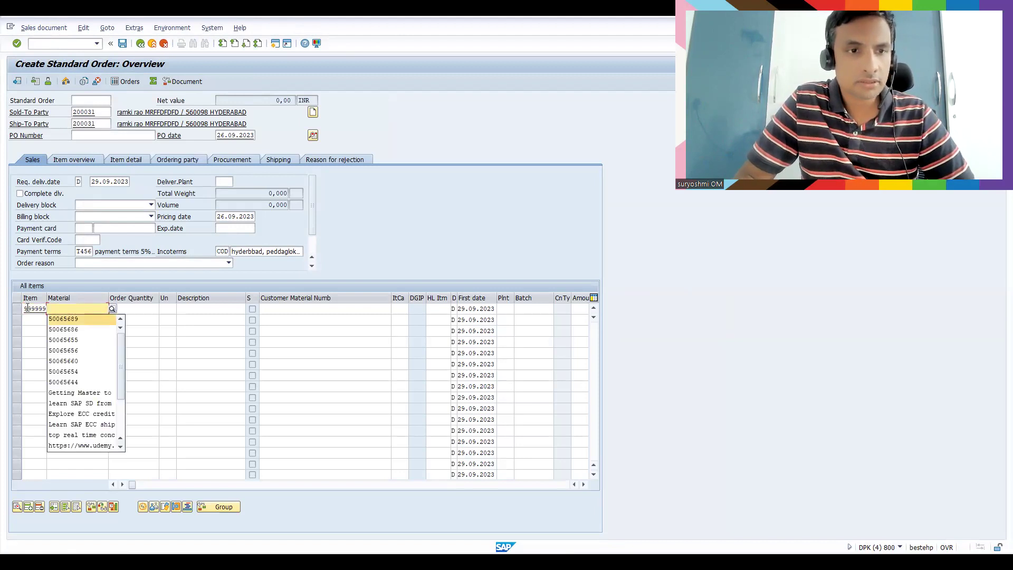
pyautogui.press('Tab')
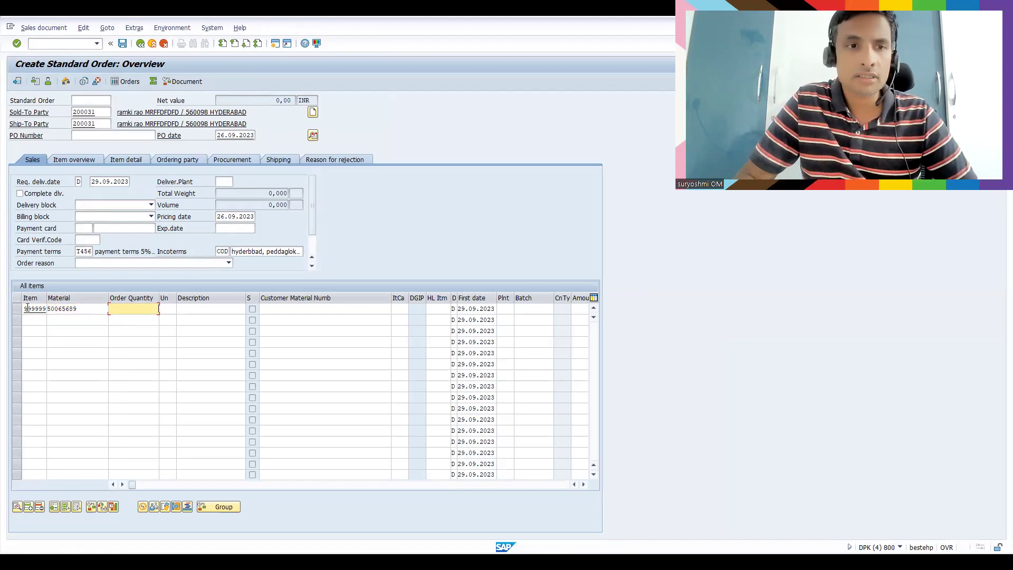
pyautogui.write('1')
pyautogui.press('Return')
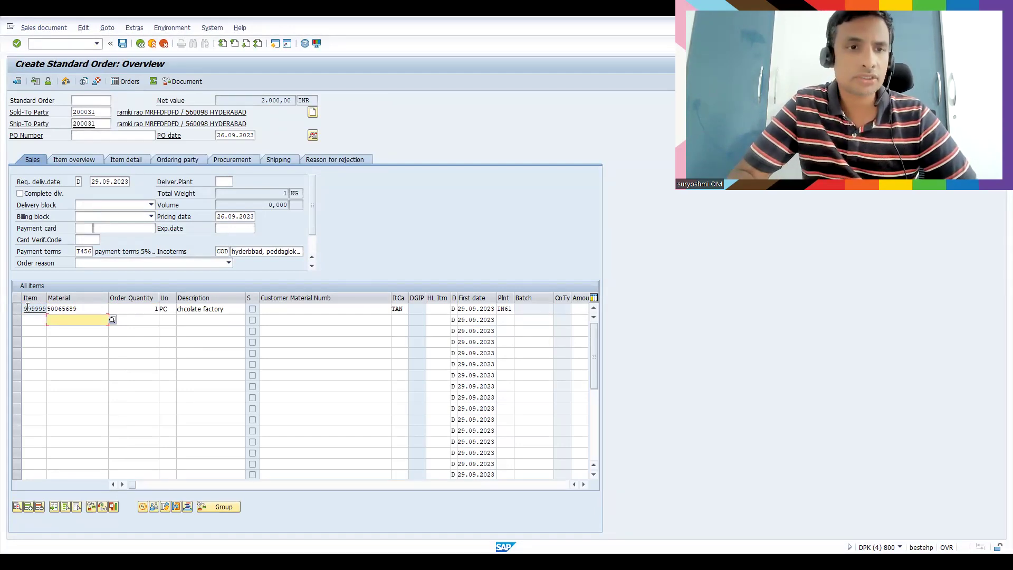
# Set the order quantity of item 999999 to 10 and save the standard order
pyautogui.click(149, 309)
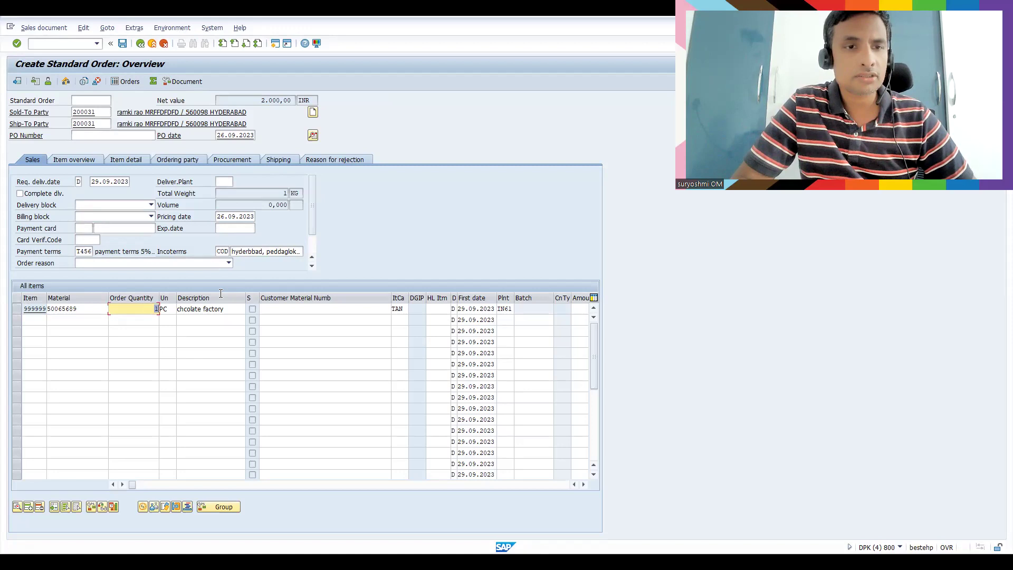
pyautogui.write('0')
pyautogui.press('Return')
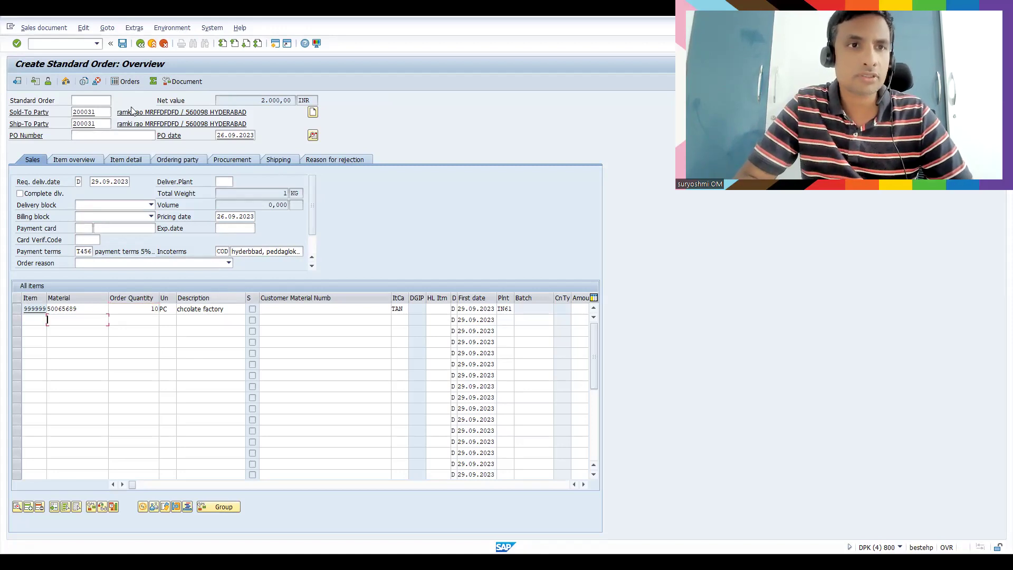
pyautogui.hotkey('ctrl', 's')
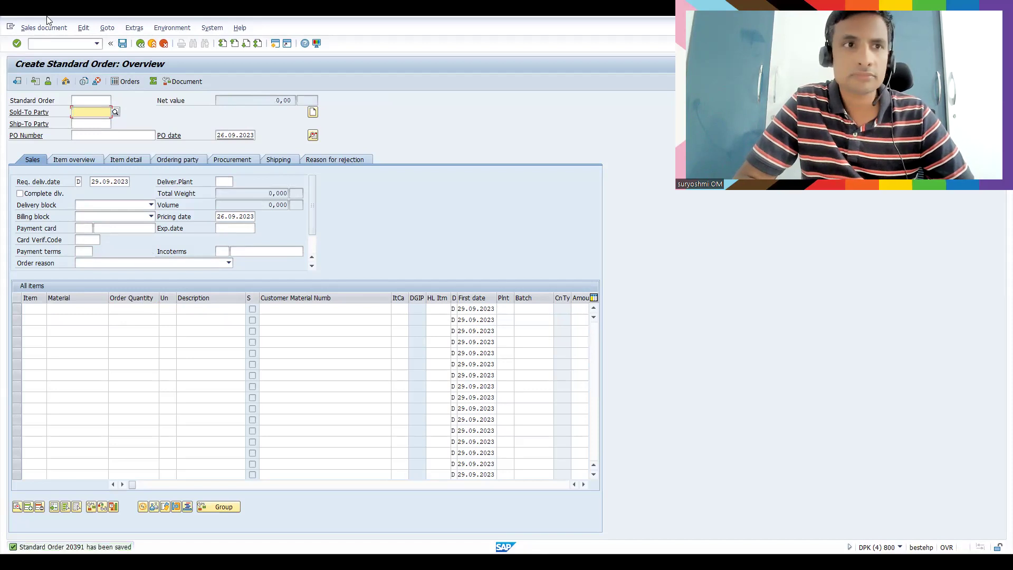
# Open the saved sales order for editing with transaction VA02
pyautogui.hotkey('ctrl', '/')
pyautogui.write('/nva02')
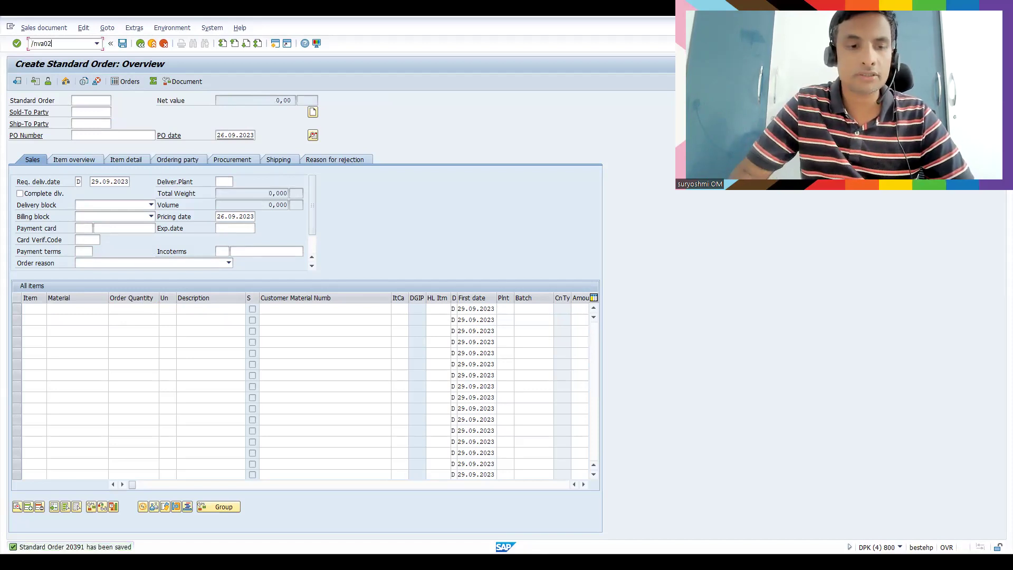
pyautogui.press('Return')
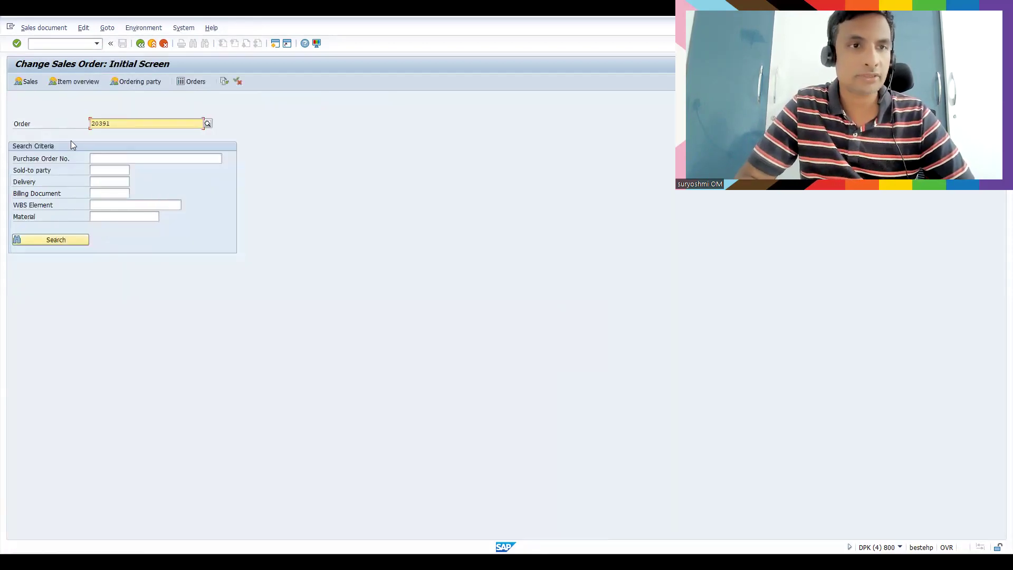
pyautogui.press('Return')
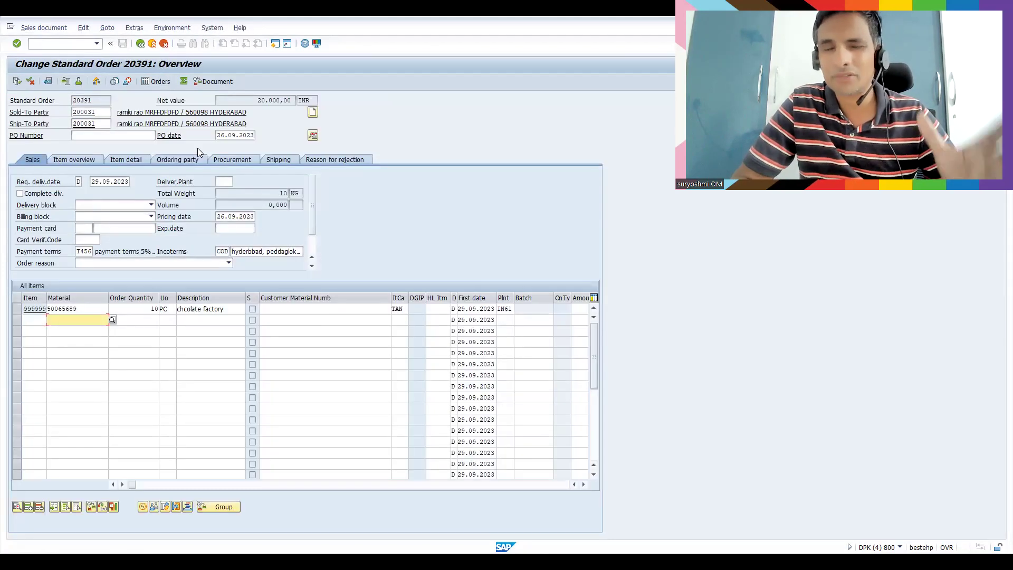